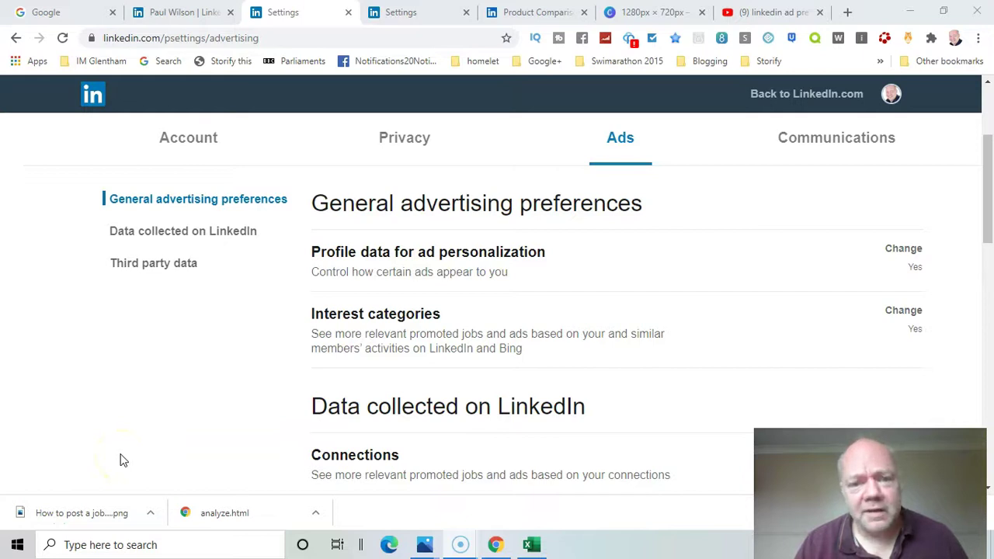
Go from the home feed to the Advertising data section of Settings & Privacy.
left_click(121, 461)
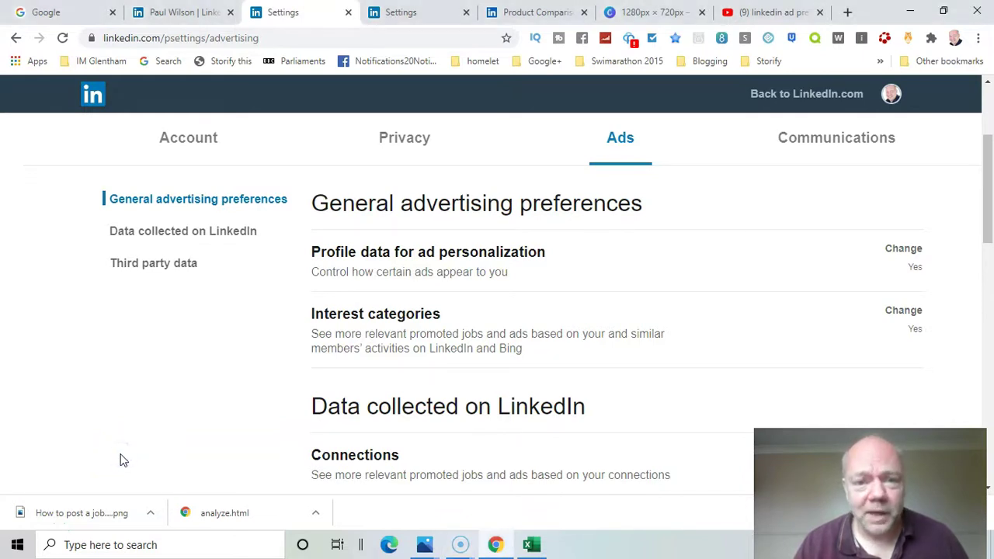
left_click(806, 93)
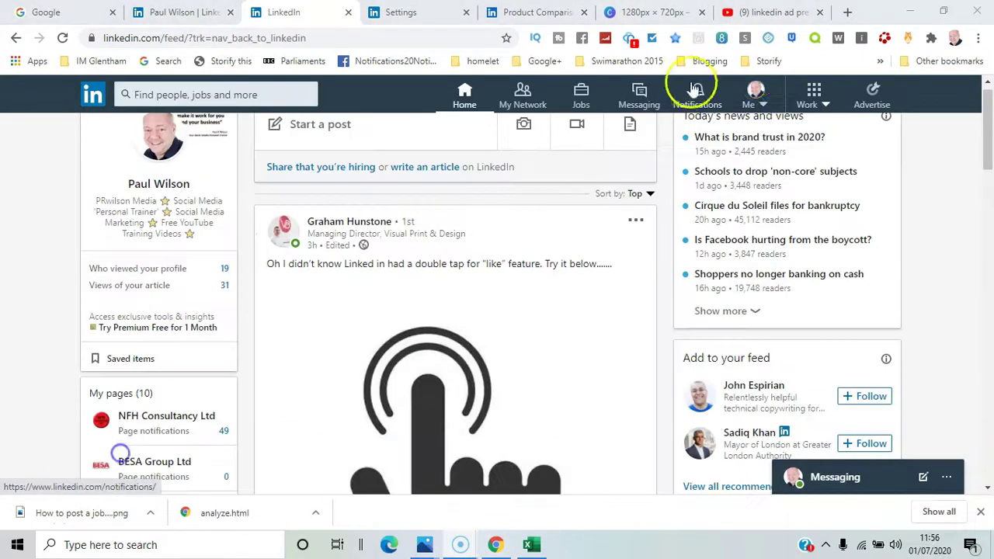
left_click(767, 109)
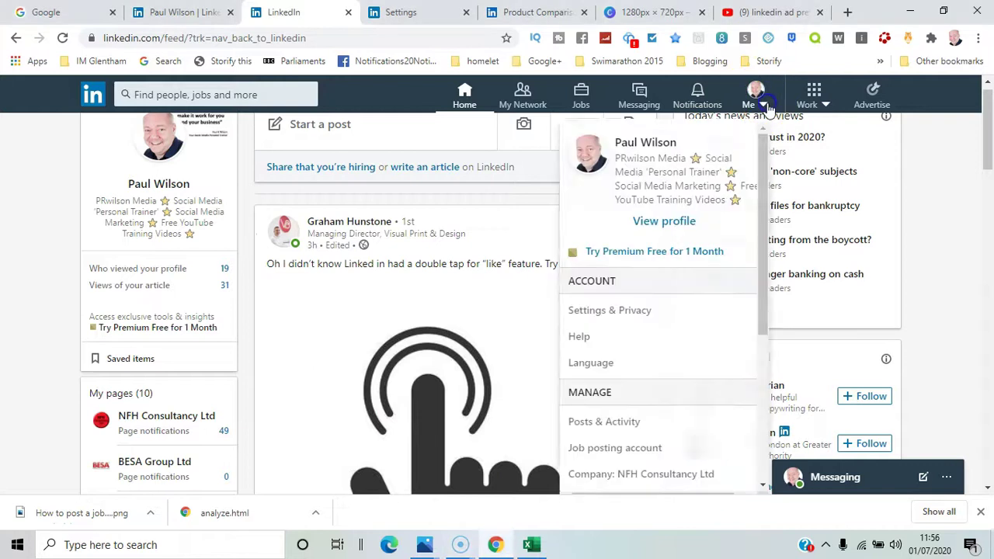
left_click(657, 310)
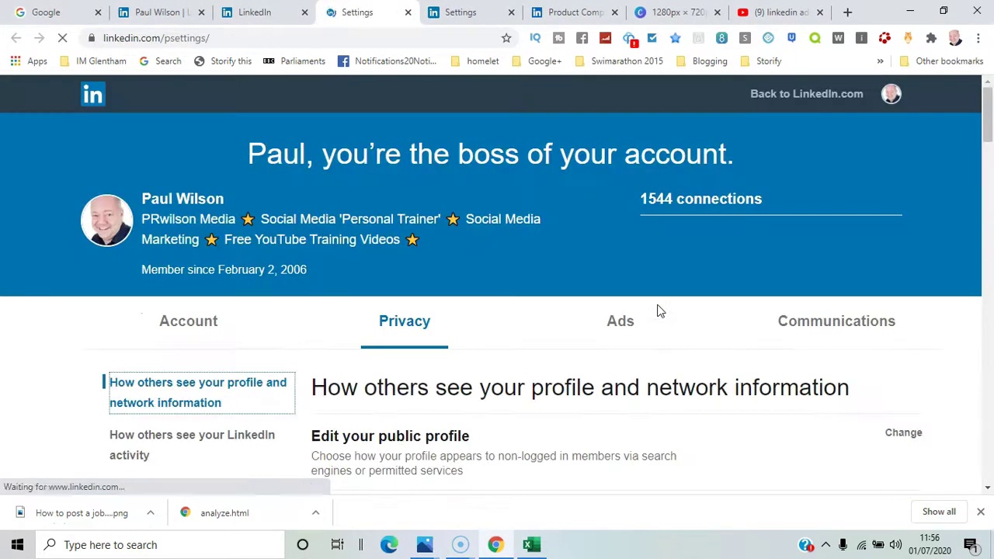
left_click(627, 330)
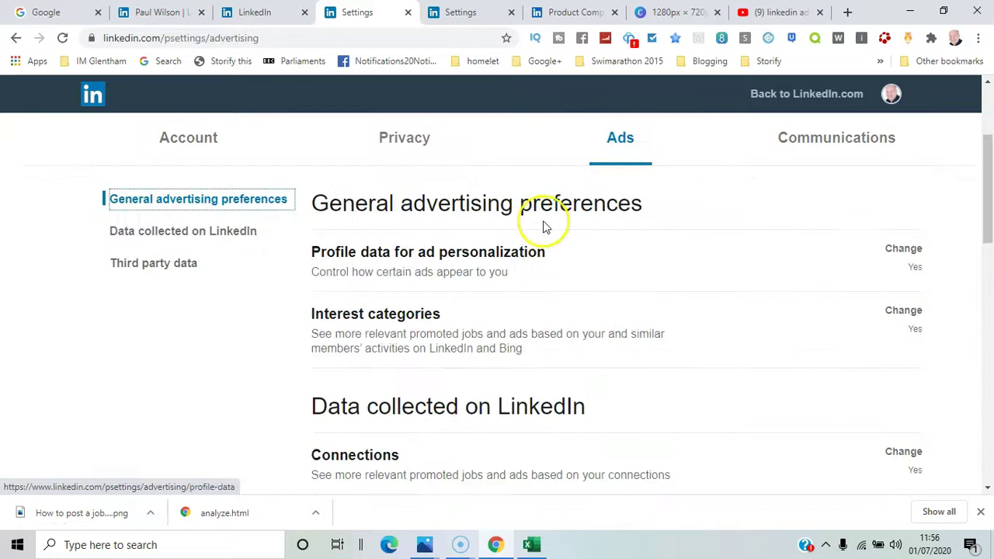
Switch Profile data for ad personalization from Yes to No.
left_click_drag(988, 184, 988, 189)
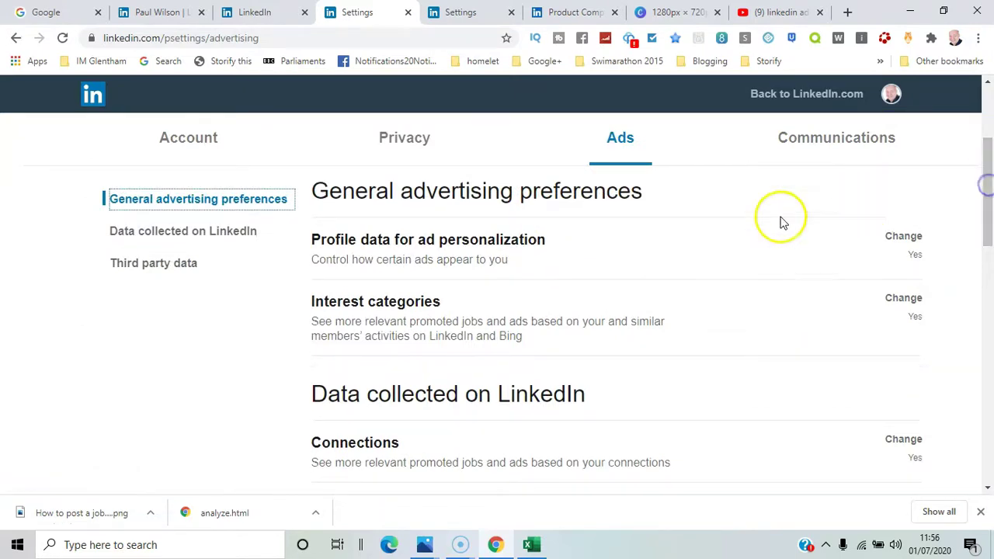
left_click(897, 242)
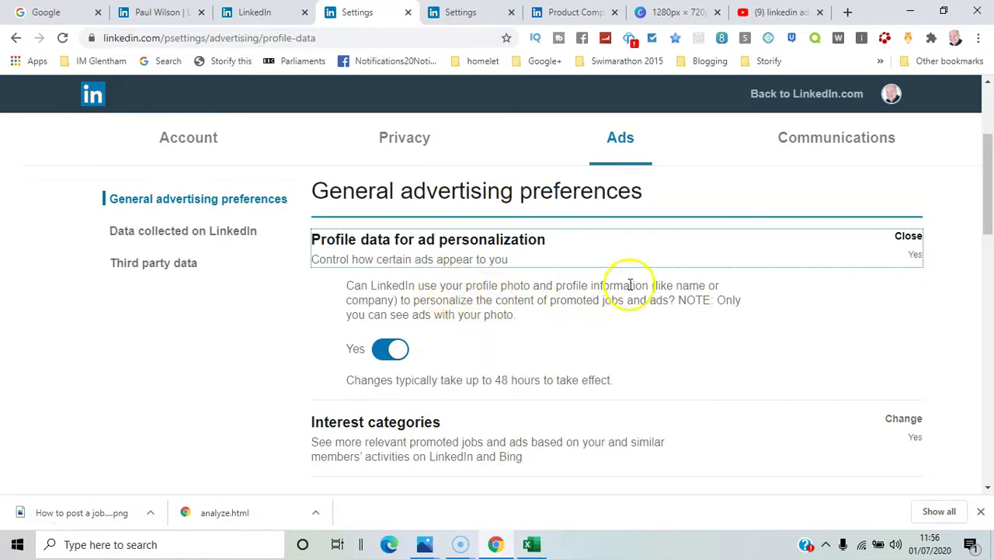
double_click(578, 305)
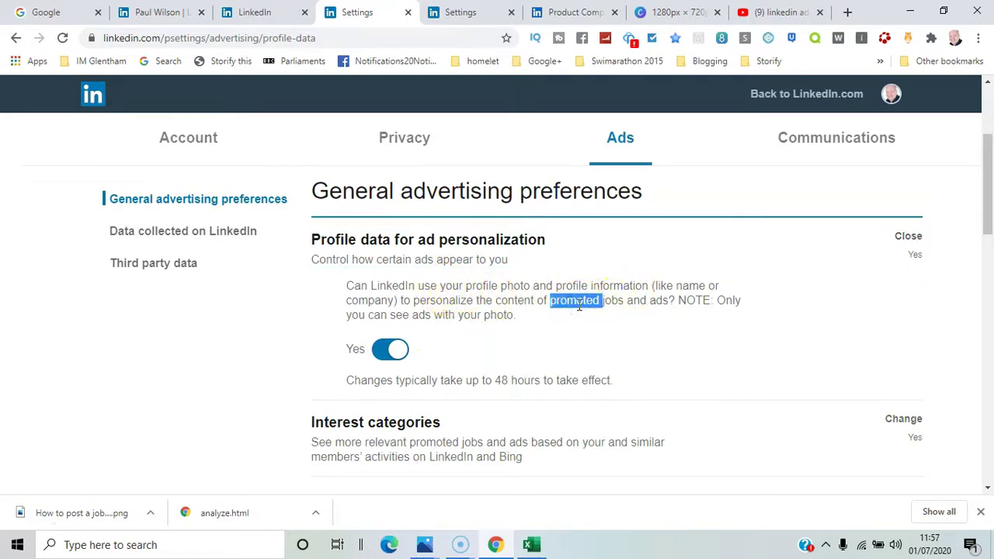
left_click(384, 354)
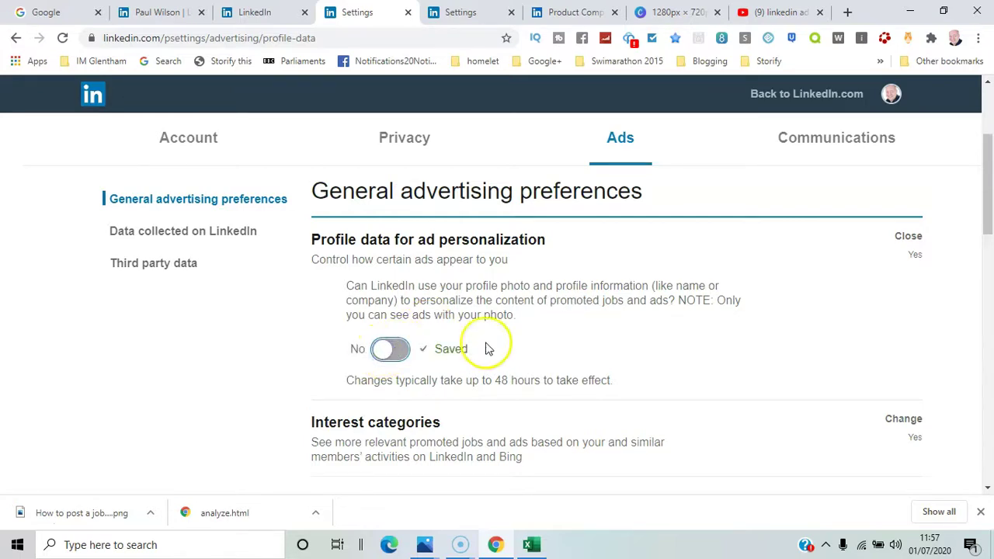
left_click_drag(988, 177, 990, 210)
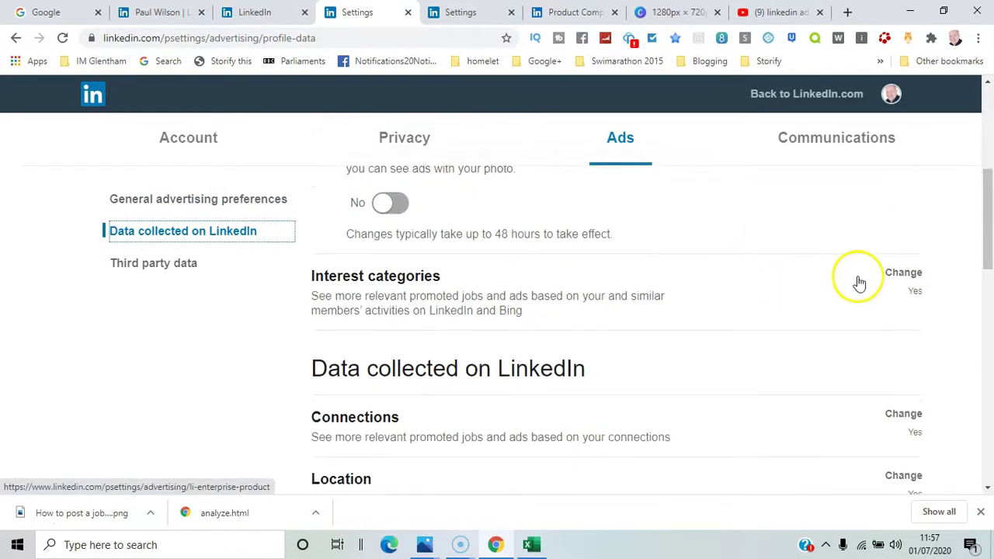
Switch the Interest categories ad setting from Yes to No.
left_click(905, 275)
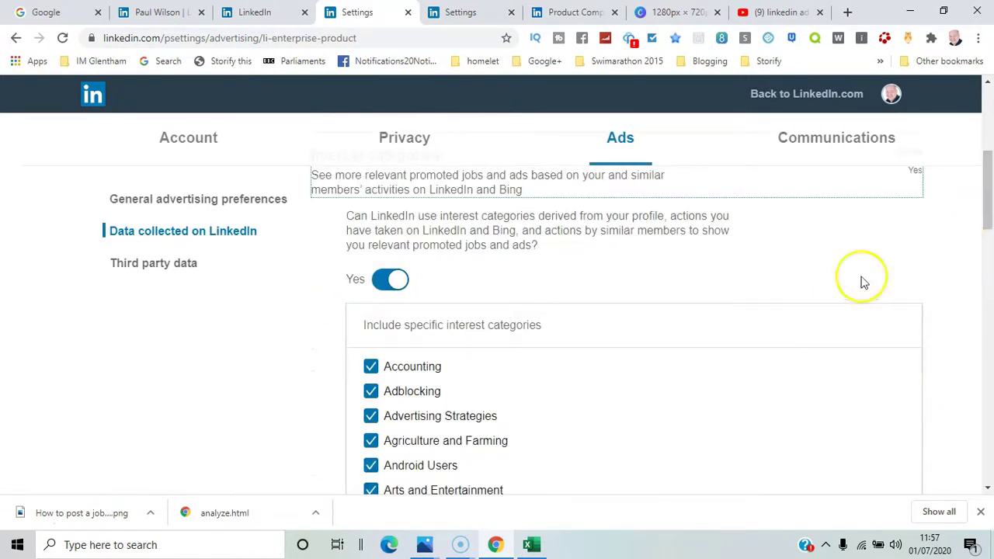
mouse_move(988, 185)
left_mouse_down()
mouse_move(988, 232)
mouse_move(987, 177)
left_mouse_up()
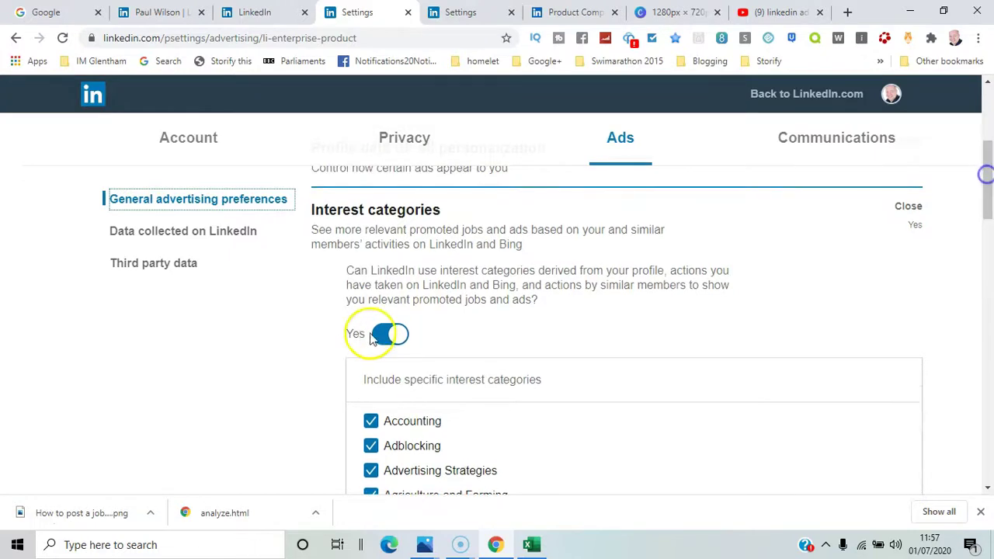
left_click(383, 332)
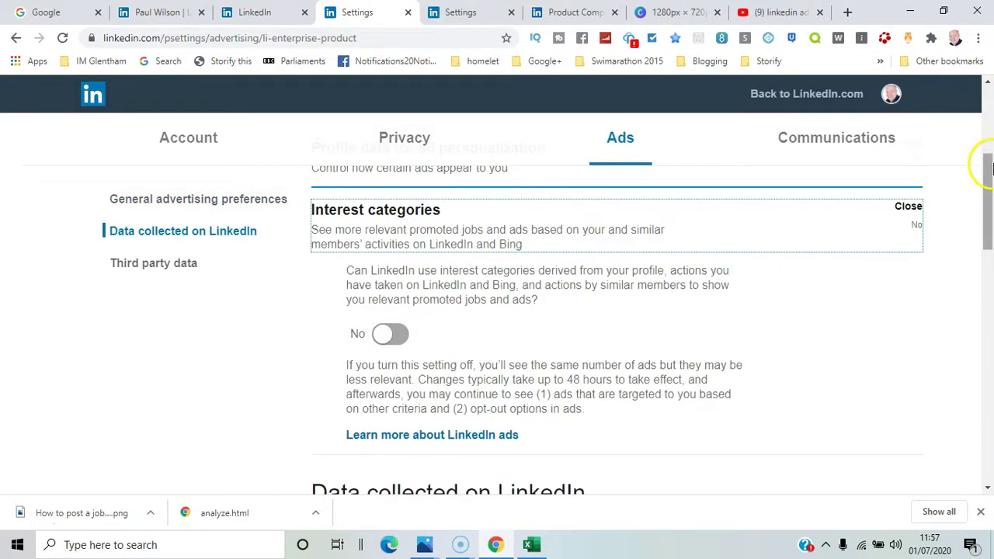
left_click_drag(985, 177, 988, 188)
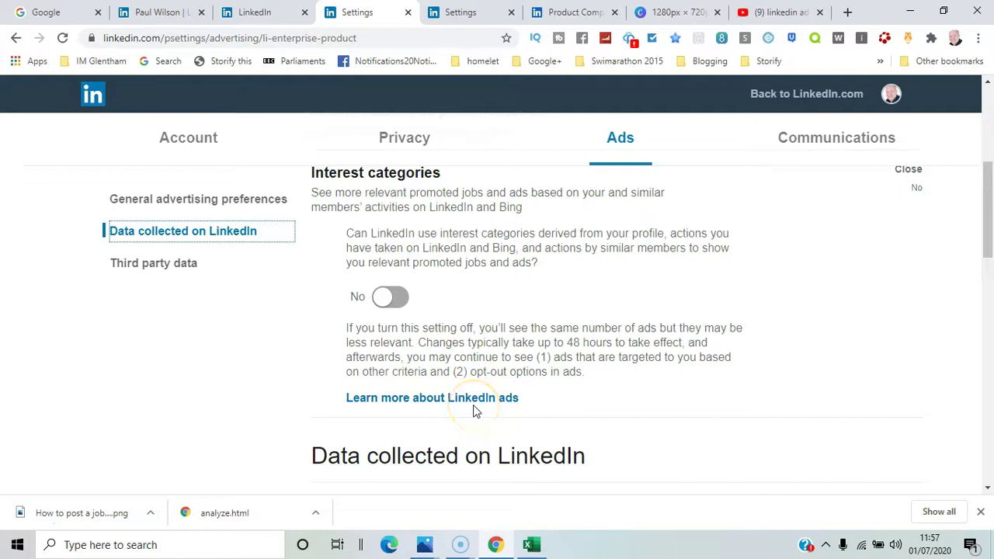
Switch Connections ad targeting to No, then expand the Location ad setting.
mouse_move(984, 252)
left_mouse_down()
mouse_move(988, 208)
mouse_move(989, 263)
left_mouse_up()
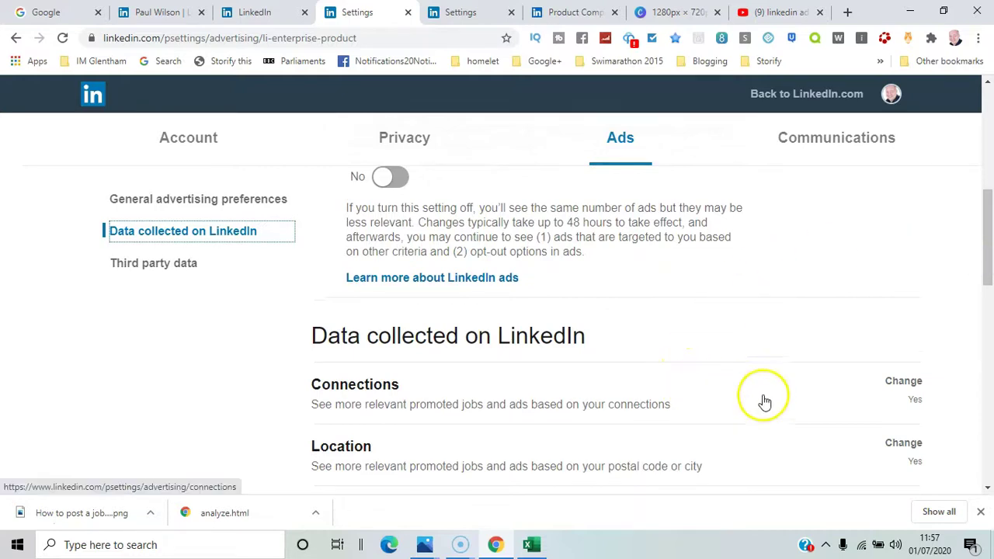
left_click(905, 392)
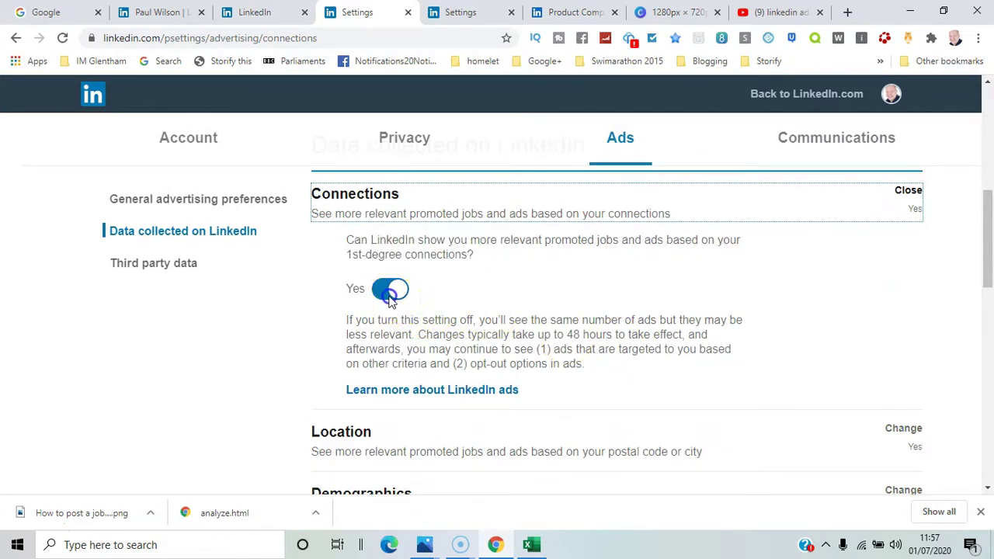
left_click(391, 295)
left_click_drag(989, 230, 990, 232)
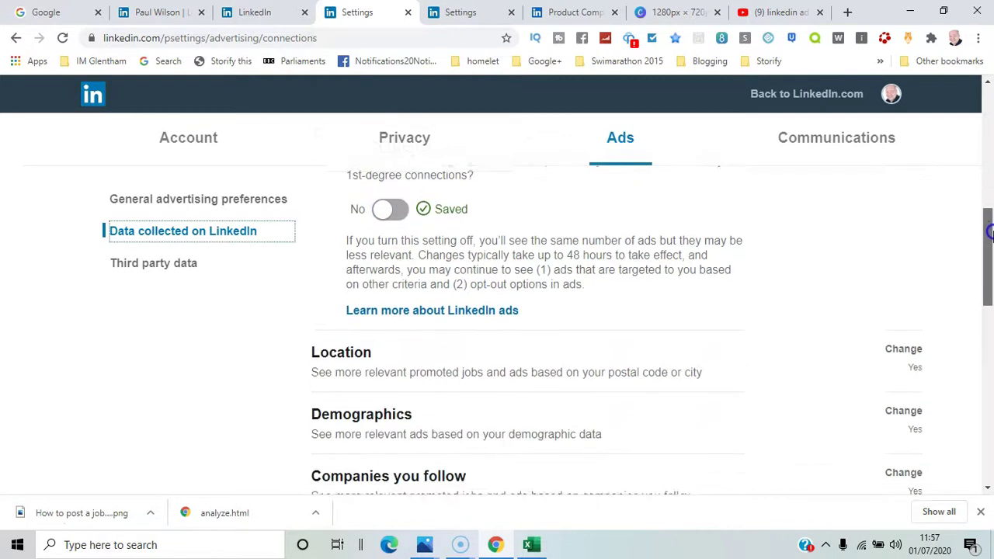
left_click(772, 339)
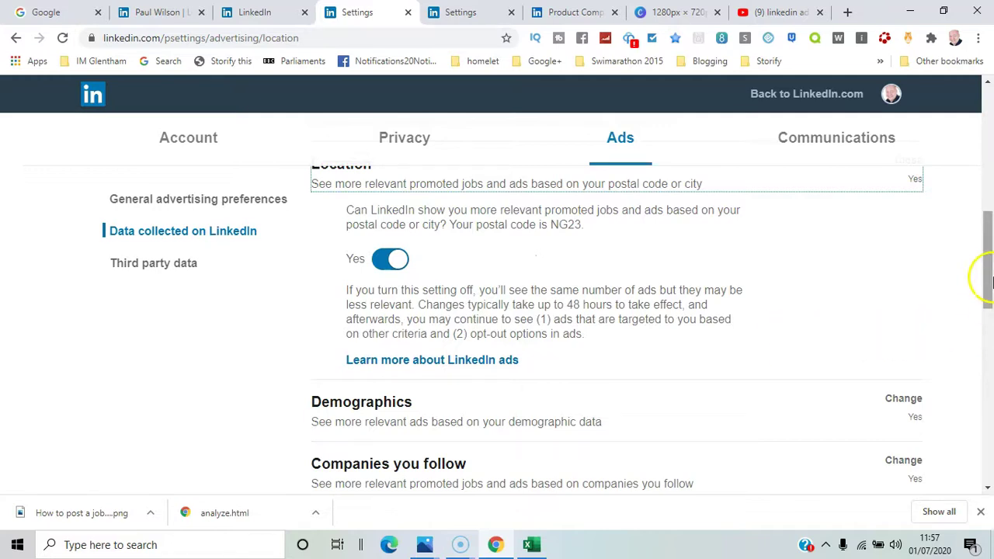
left_click_drag(985, 278, 989, 298)
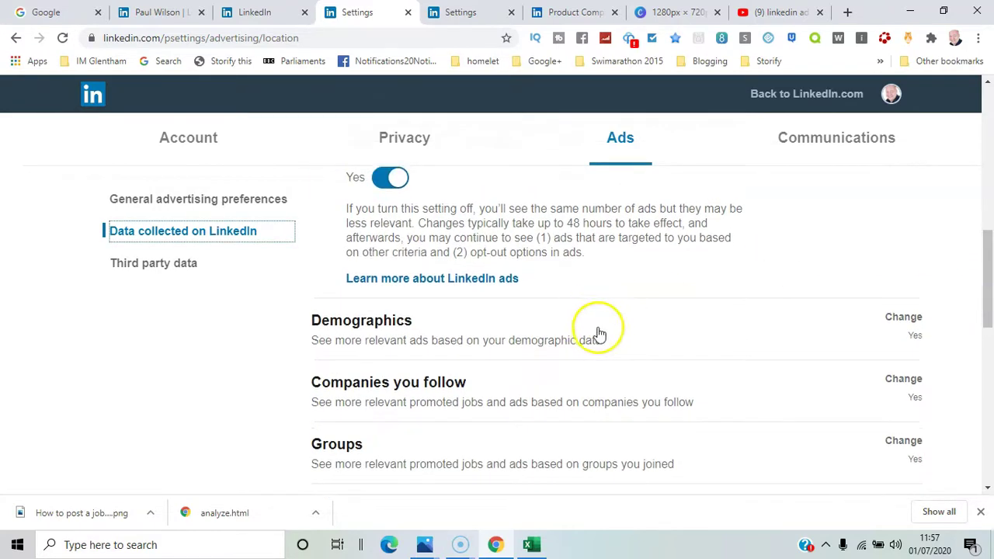
Switch the Demographics (age, gender) ad setting from Yes to No.
left_click(629, 335)
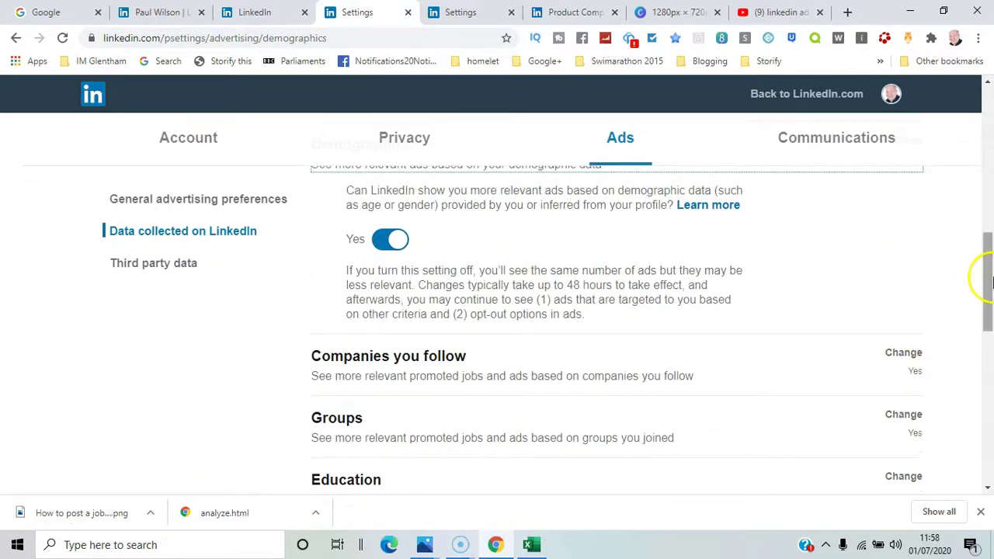
mouse_move(980, 273)
left_mouse_down()
mouse_move(989, 268)
mouse_move(866, 240)
left_mouse_up()
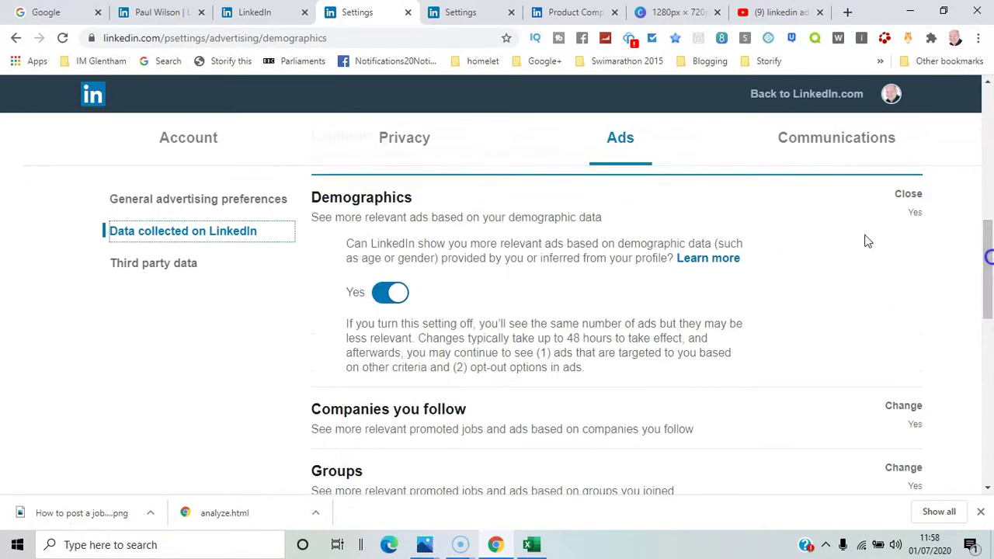
left_click(390, 292)
left_click_drag(981, 262, 991, 310)
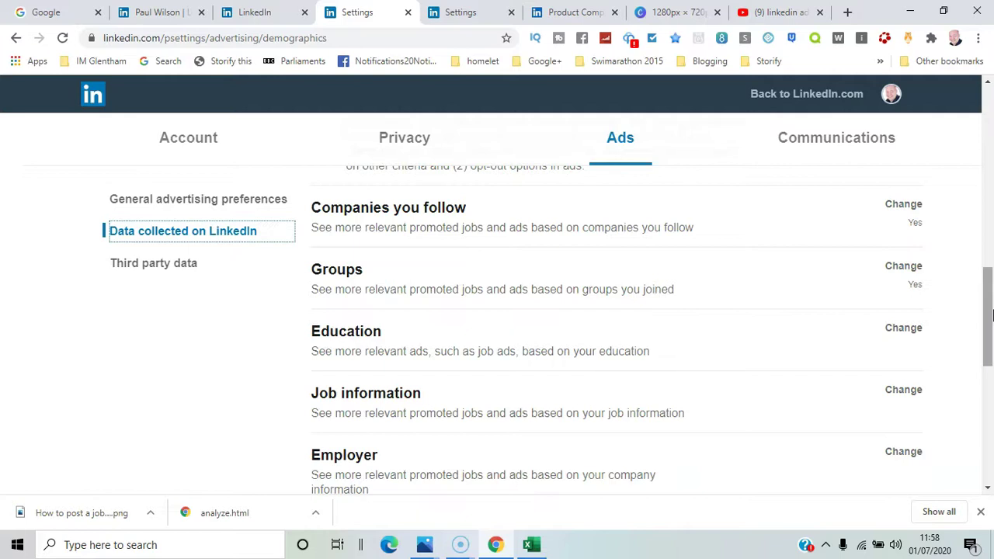
In Education, uncheck Schools, Field of study, Degrees and Last graduation year, keeping Skills checked.
left_click(453, 334)
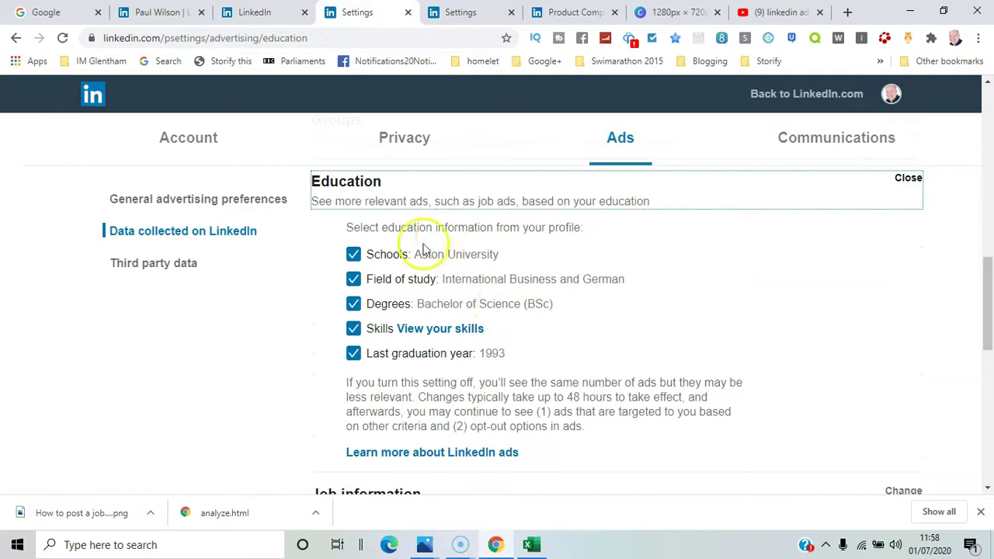
left_click(353, 256)
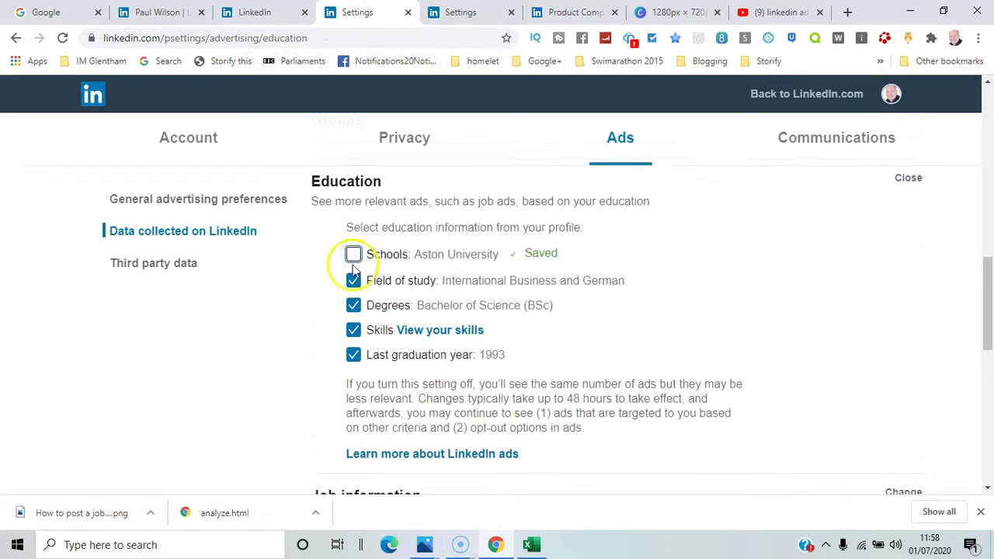
left_click(353, 279)
left_click(353, 306)
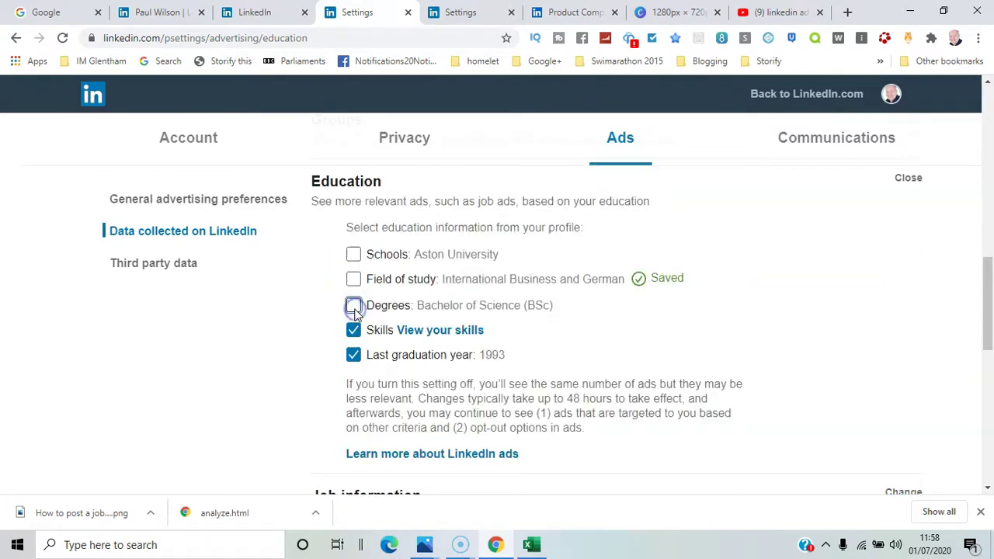
left_click(354, 354)
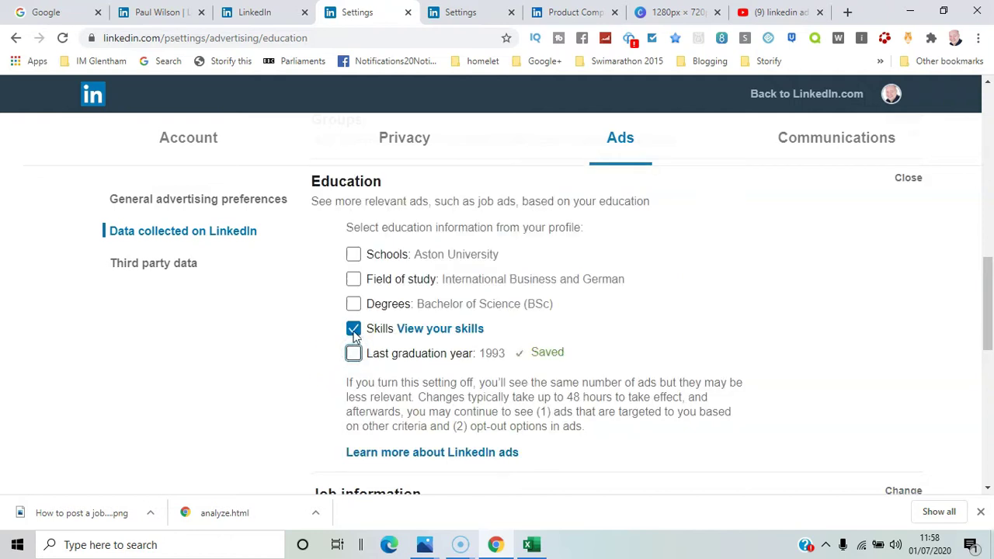
left_click(353, 330)
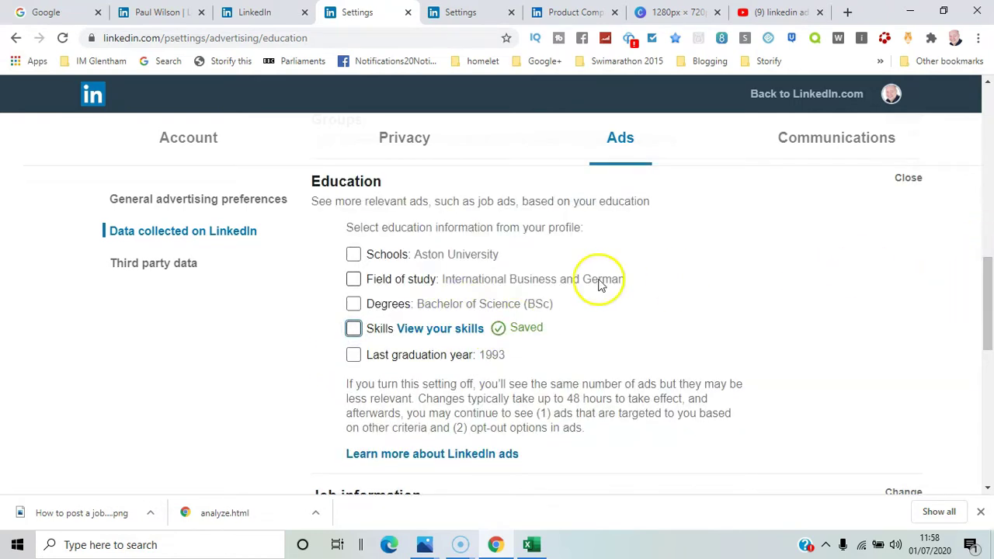
left_click(353, 328)
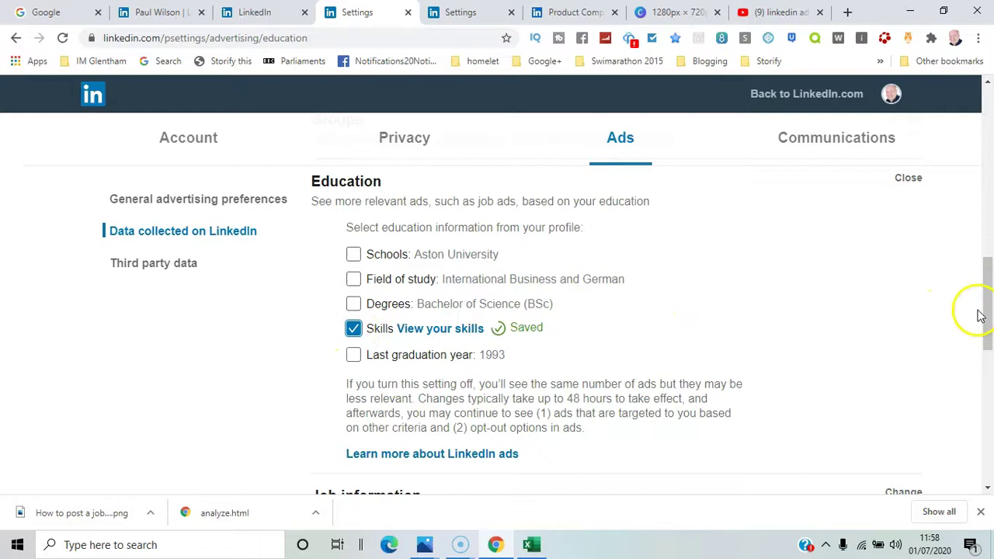
left_click_drag(987, 313, 991, 404)
Switch Audience insights for websites you visit from Yes to No.
left_click(663, 299)
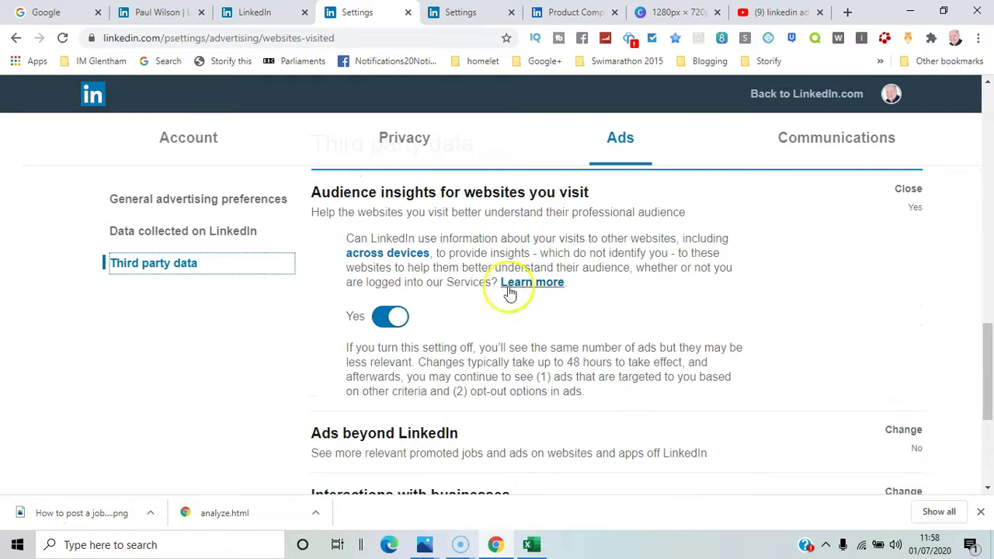
left_click(385, 317)
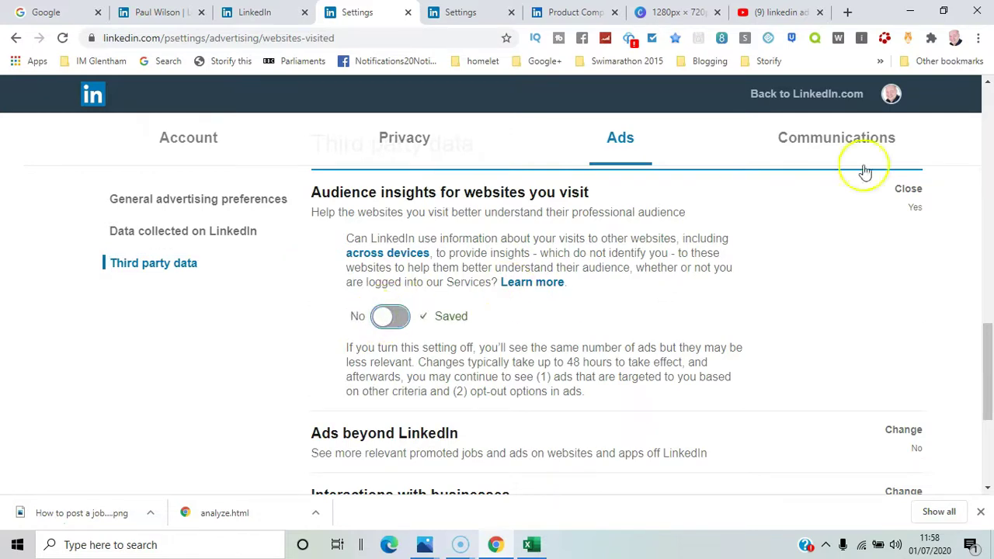
left_click_drag(990, 347, 990, 399)
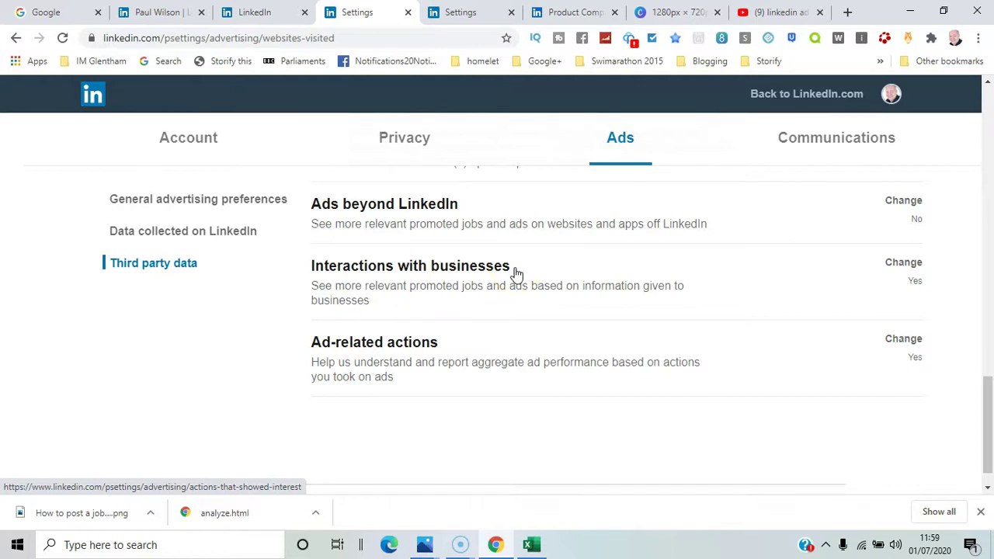
Keep Ads beyond LinkedIn at No and switch Interactions with businesses to No.
left_click(512, 222)
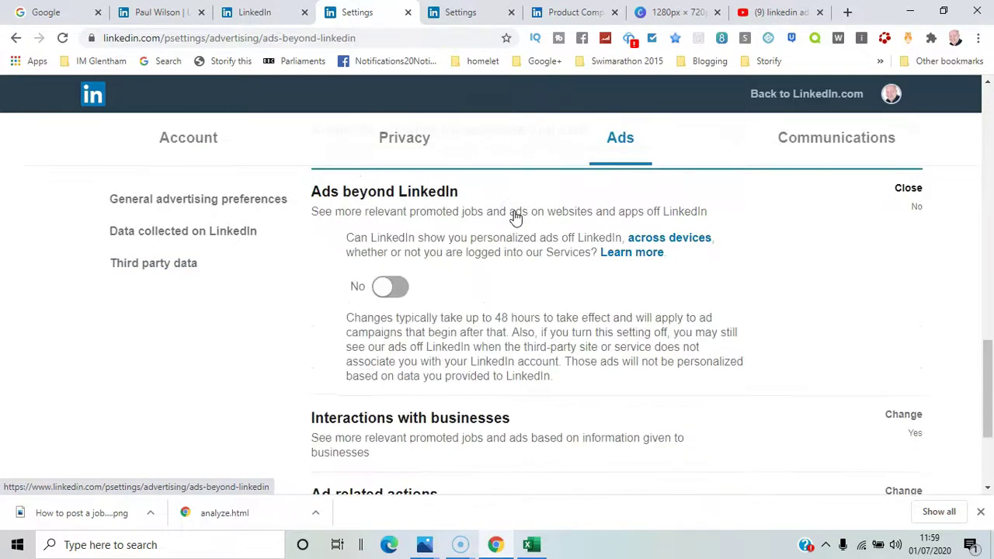
left_click(395, 286)
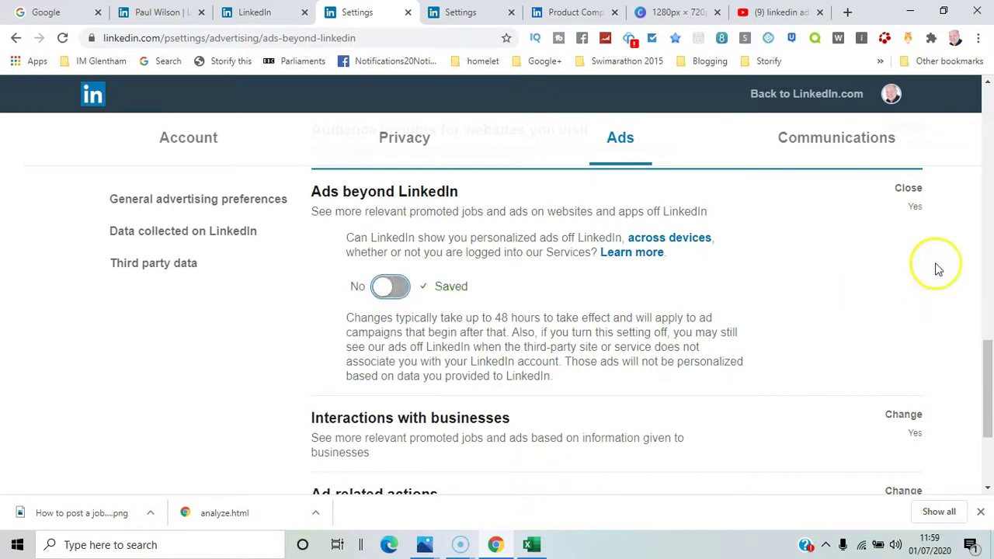
left_click_drag(987, 366, 988, 385)
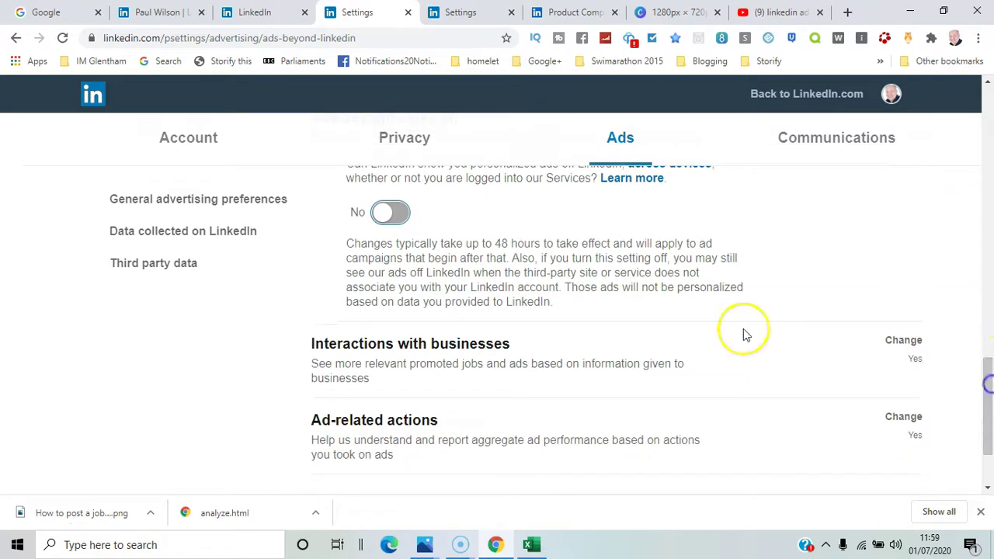
left_click(568, 344)
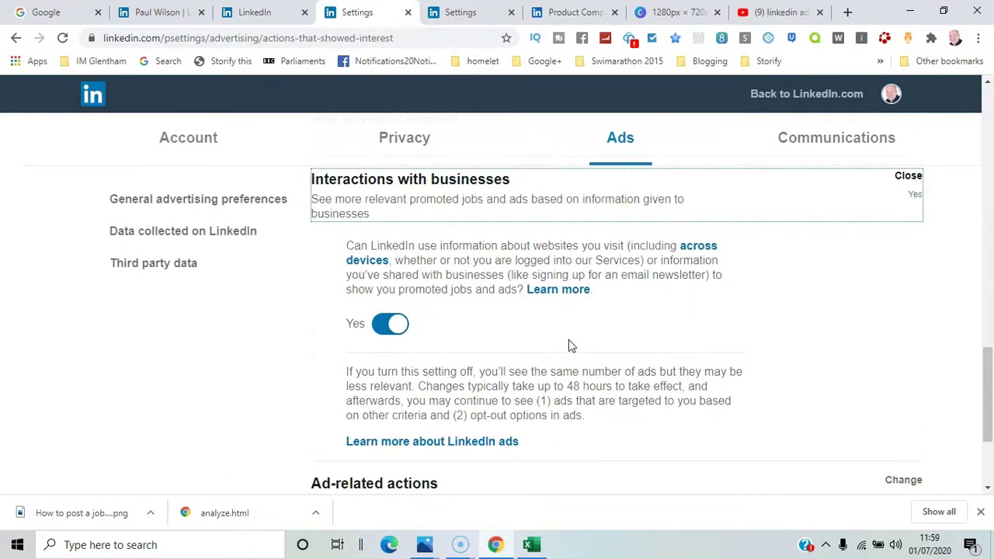
left_click(389, 329)
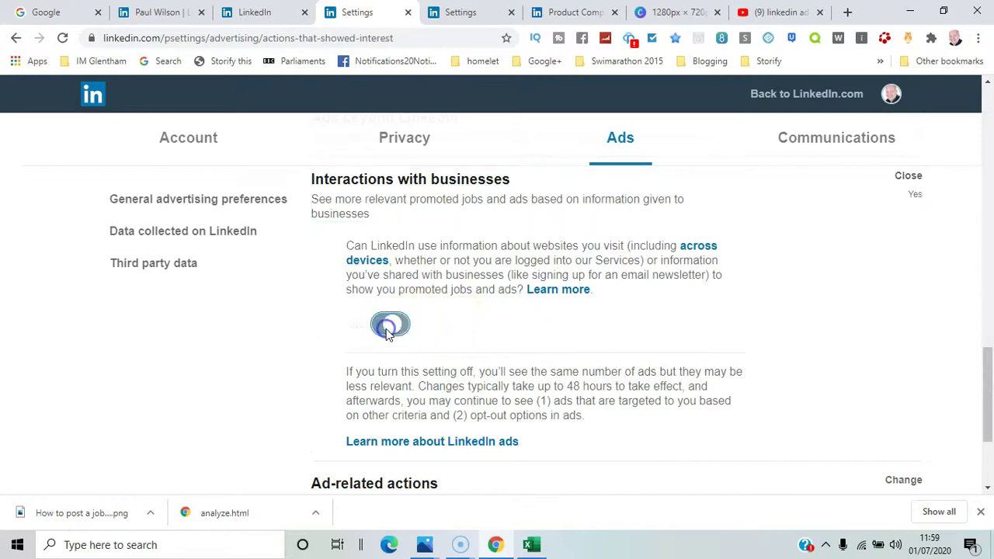
left_click(907, 178)
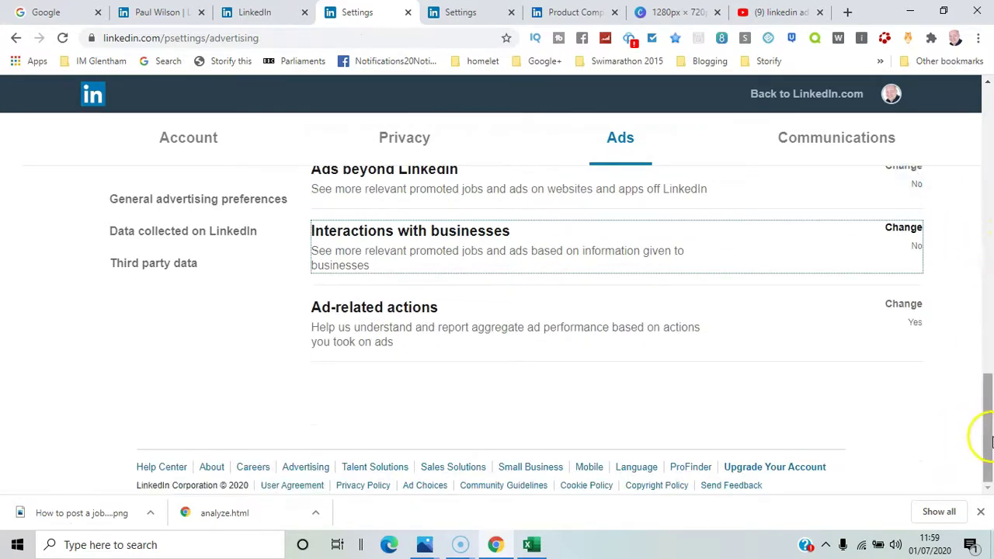
mouse_move(992, 443)
left_mouse_down()
mouse_move(967, 278)
mouse_move(967, 181)
mouse_move(991, 334)
mouse_move(991, 434)
left_mouse_up()
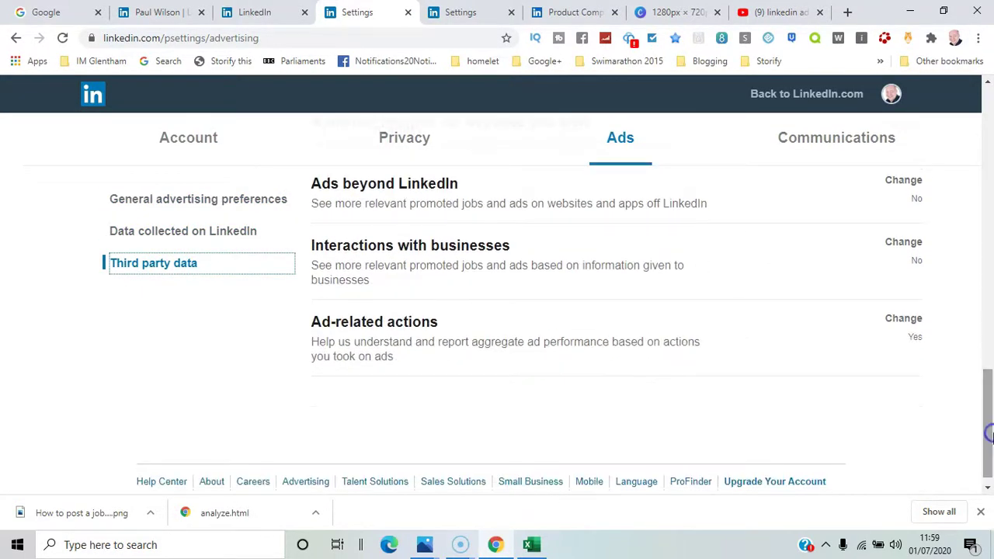